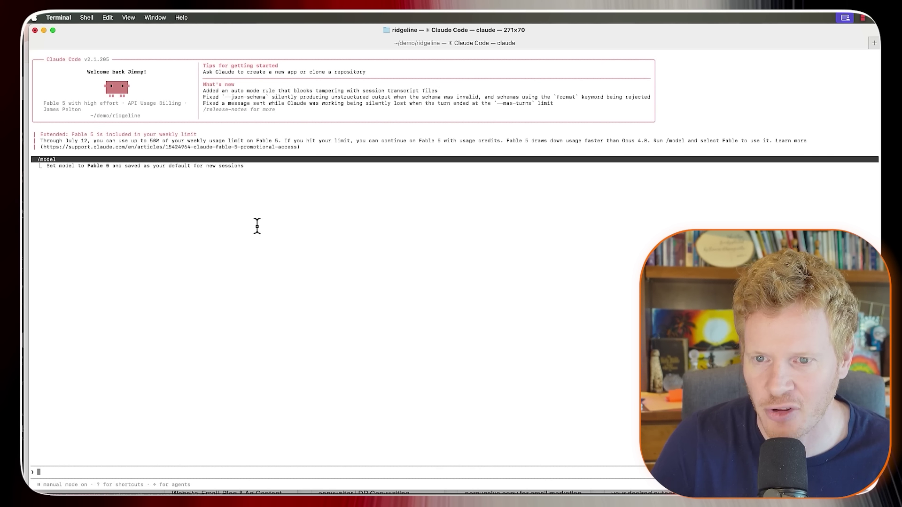
key(super+Tab)
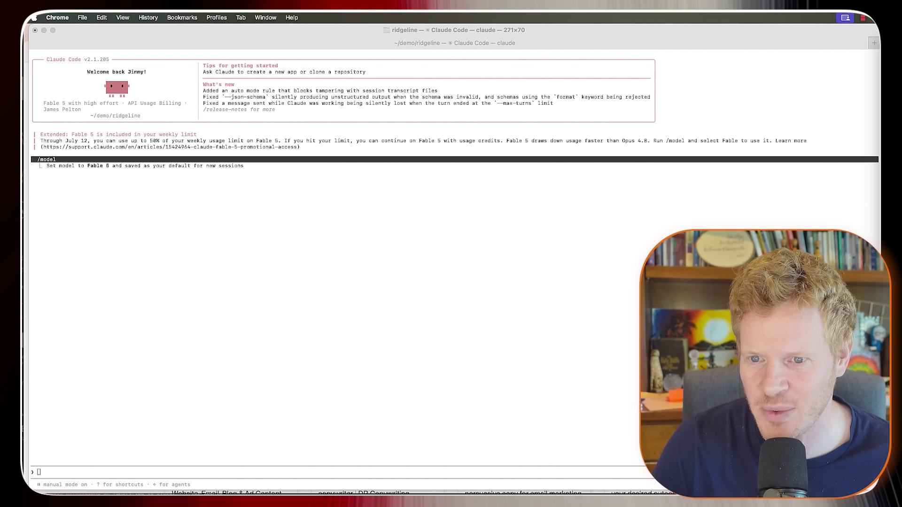
click(527, 283)
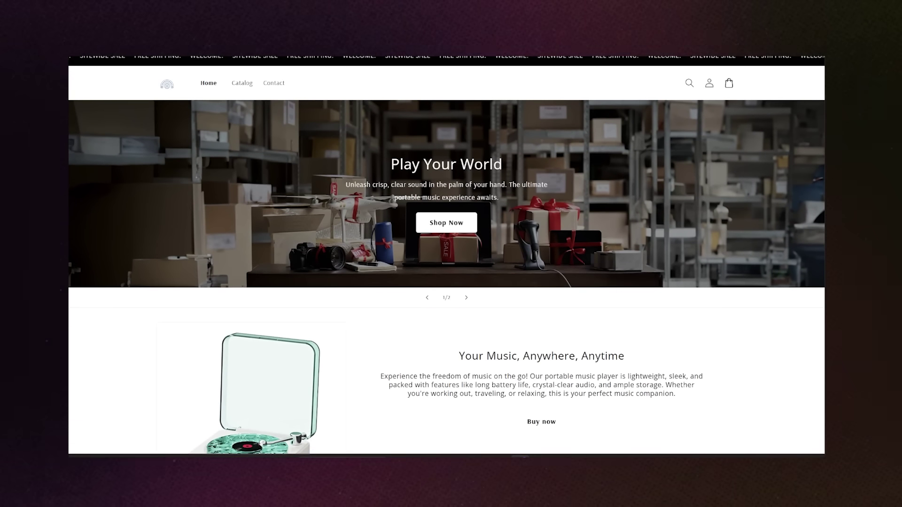
Look through the music player store's home page, from the hero banner to the client reviews and contact form
scroll(446, 253, down, 5)
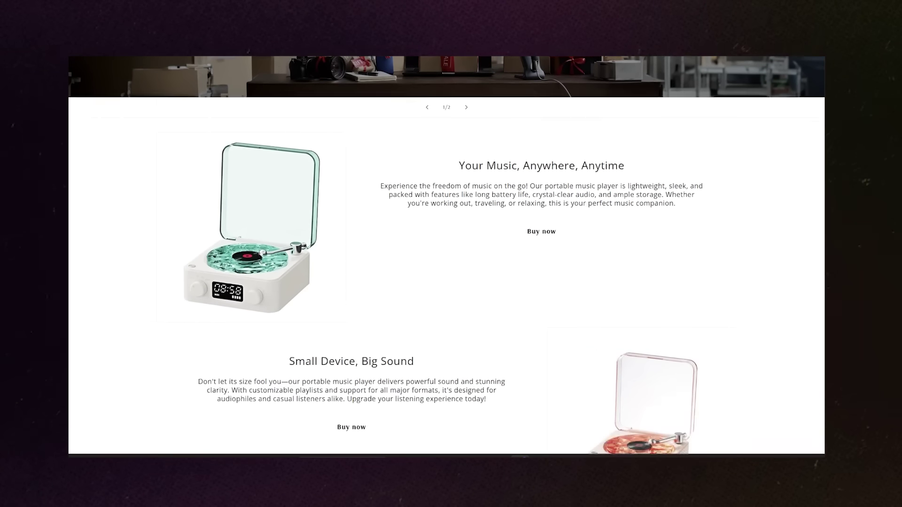
scroll(446, 254, down, 8)
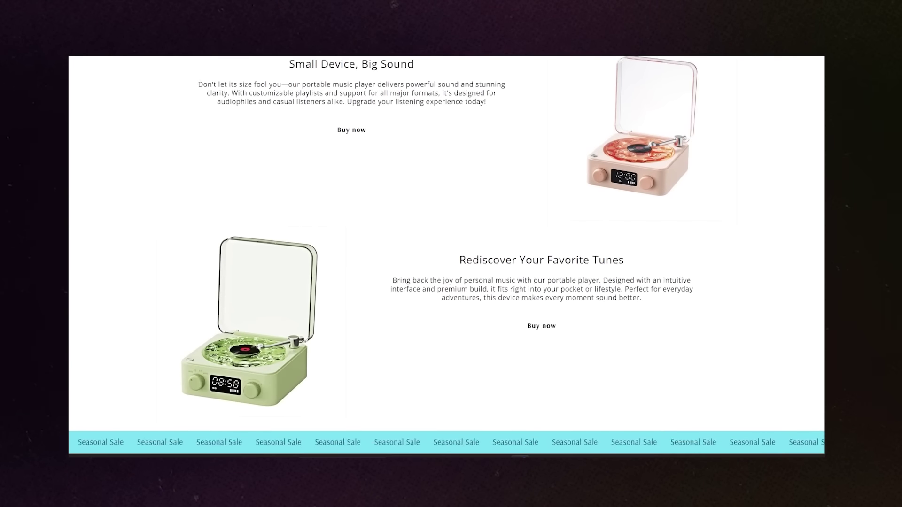
scroll(446, 254, down, 9)
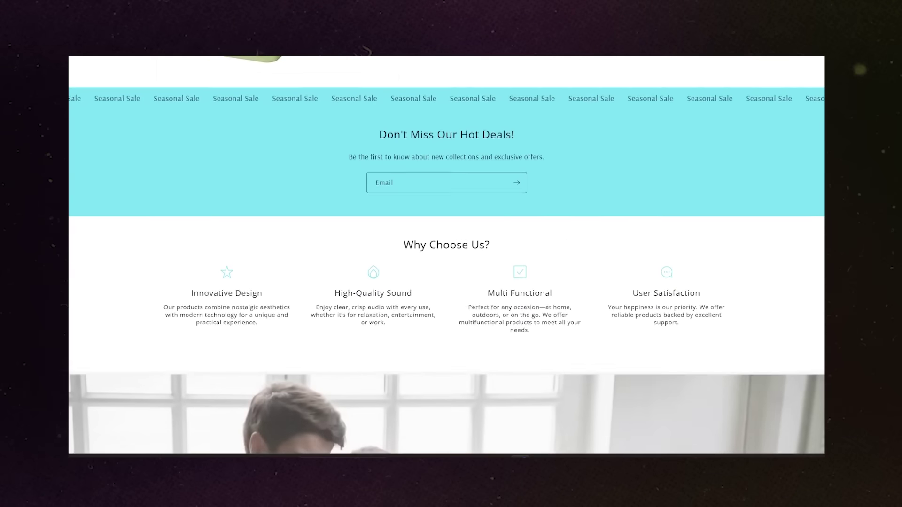
scroll(446, 254, down, 10)
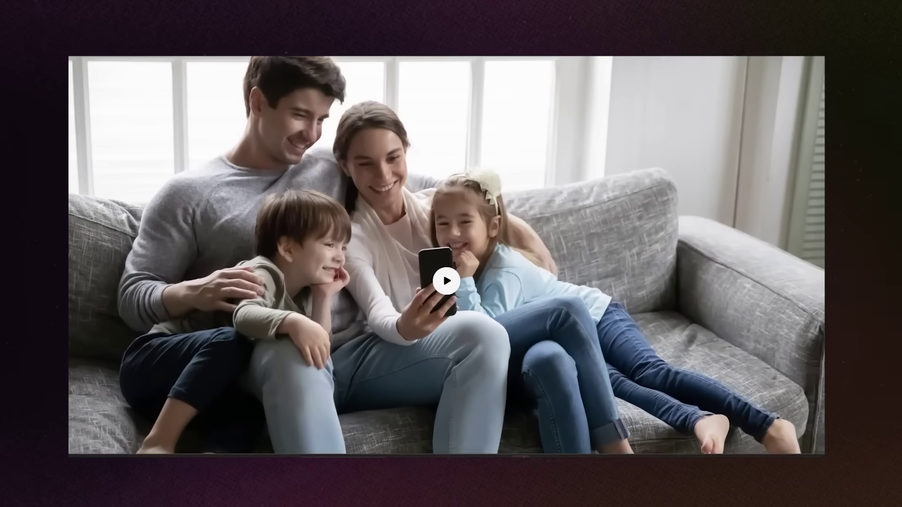
scroll(446, 254, down, 10)
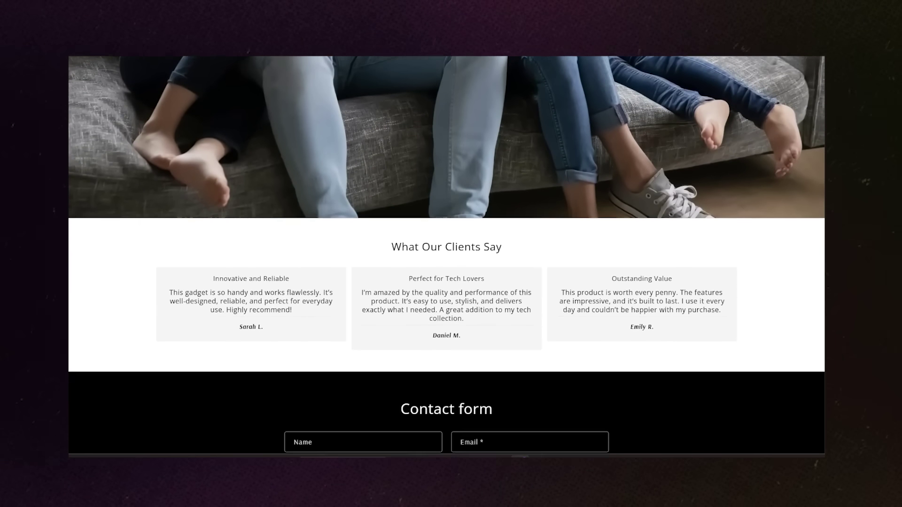
scroll(446, 253, down, 4)
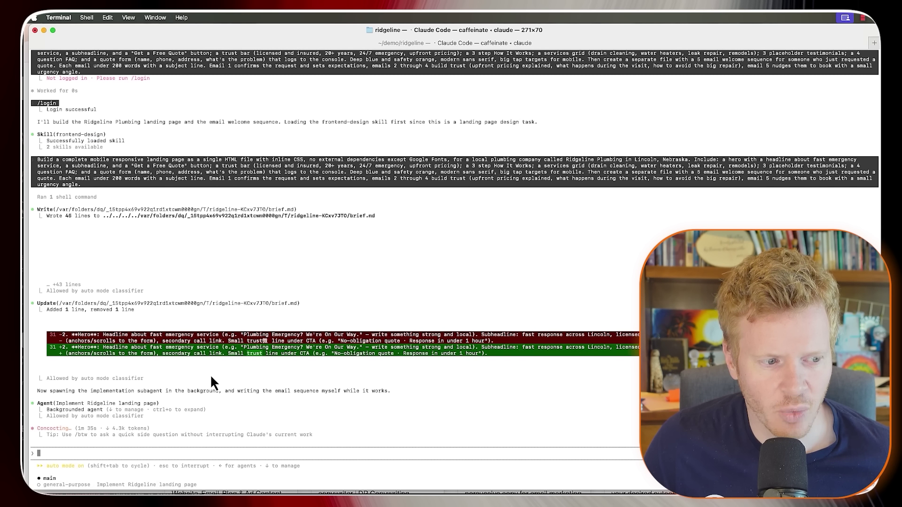
Switch to Gamma in Chrome and start a new AI creation from pasted text
key(super+Tab)
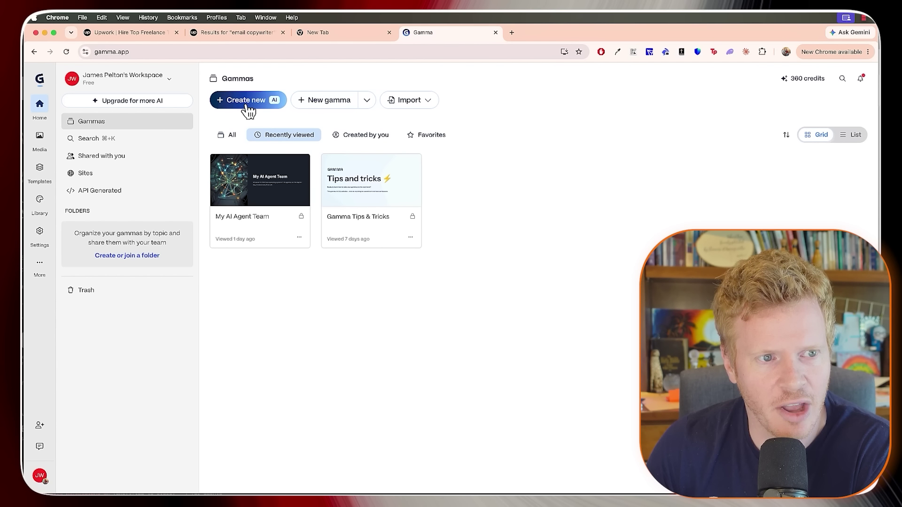
click(248, 101)
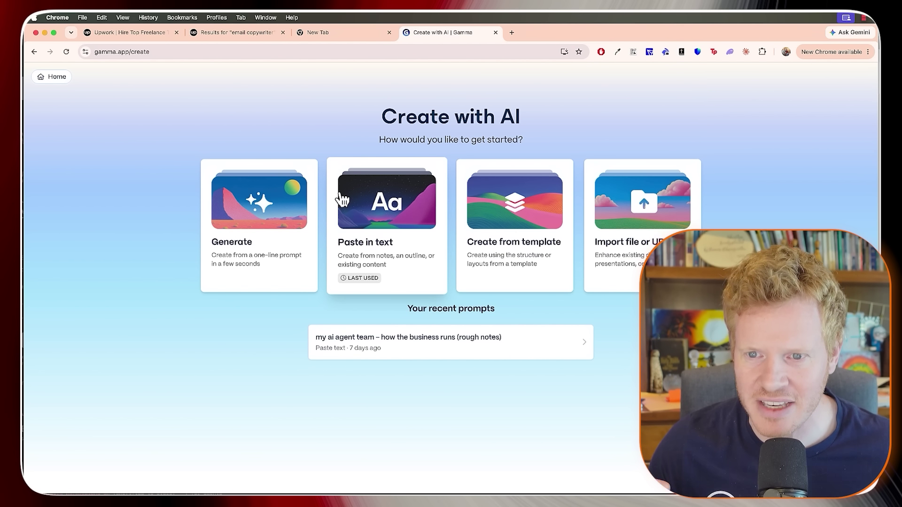
click(342, 199)
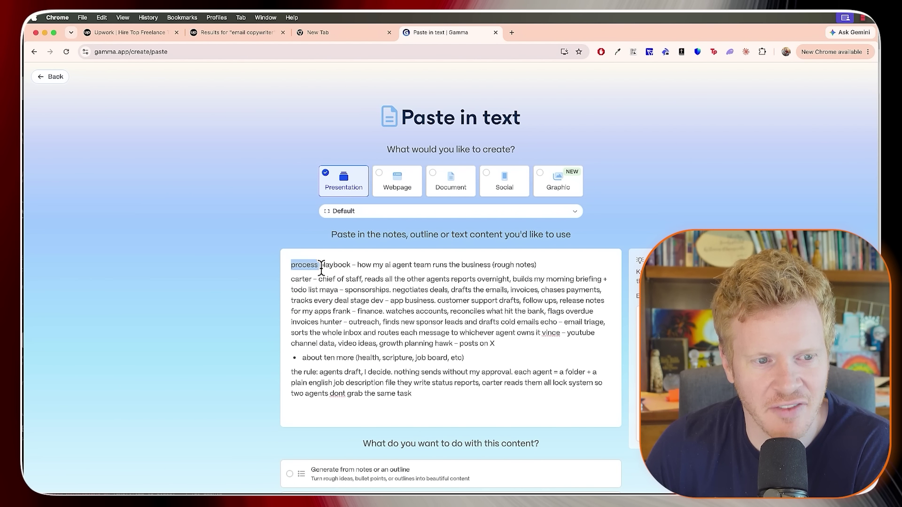
Take the process playbook notes to the prompt editor as a Presentation, using the option to generate from notes or an outline
drag(321, 268, 442, 394)
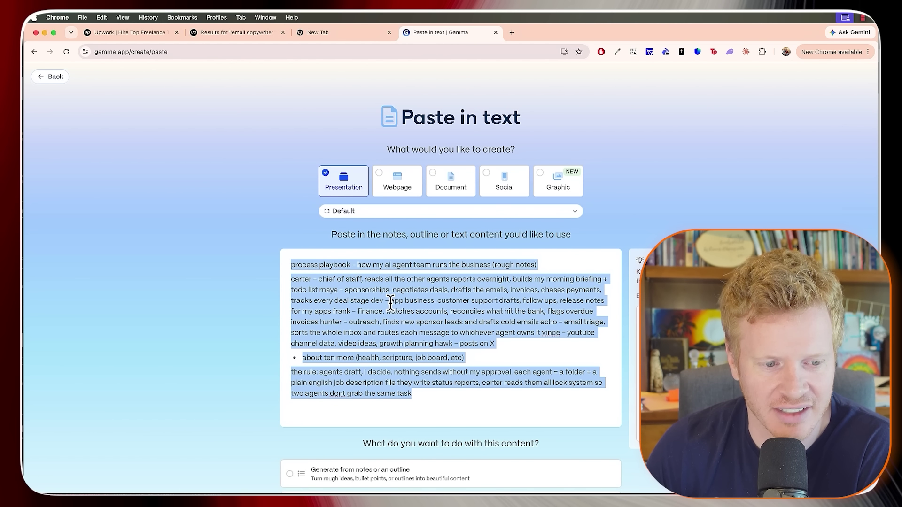
scroll(390, 304, down, 2)
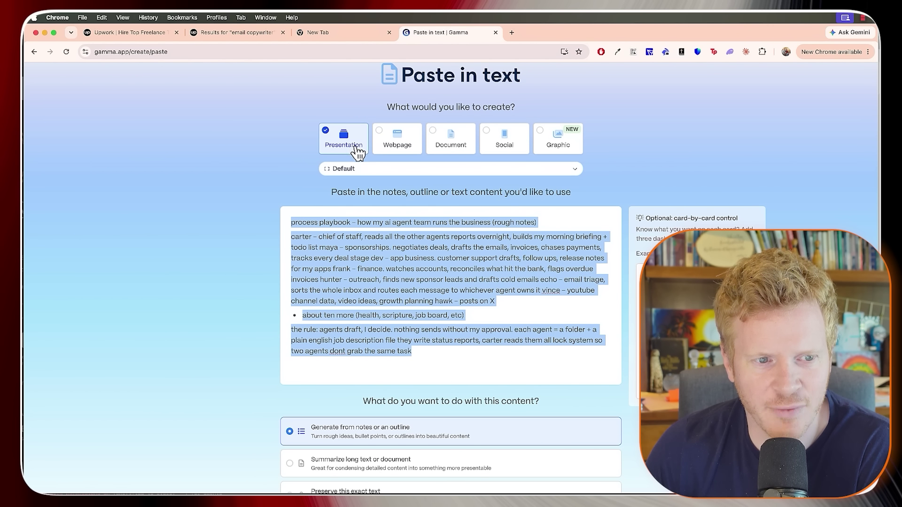
scroll(459, 285, down, 3)
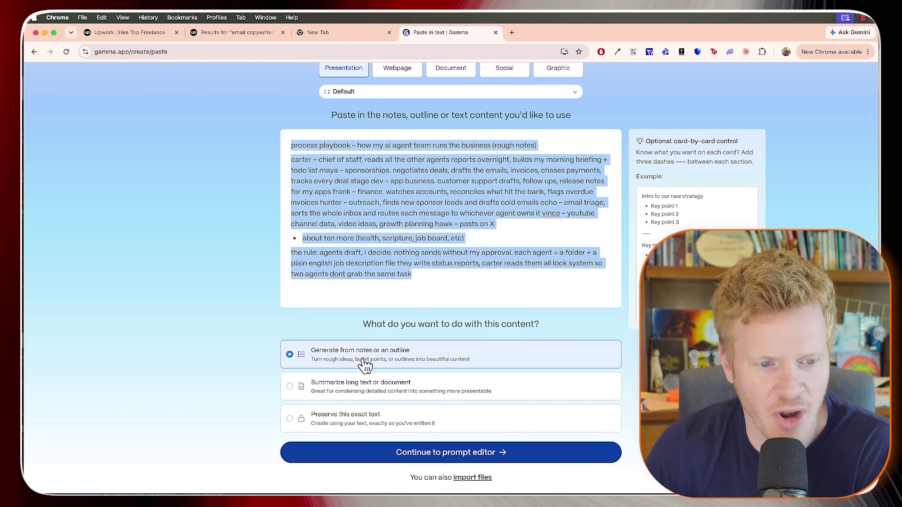
click(451, 453)
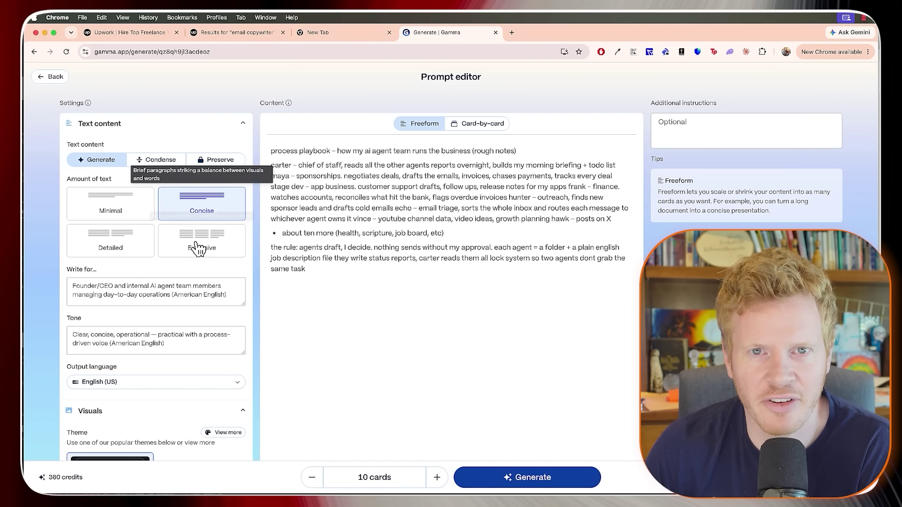
Review the audience, tone and visual settings, then generate the 10-card presentation with concise text
scroll(136, 274, down, 1)
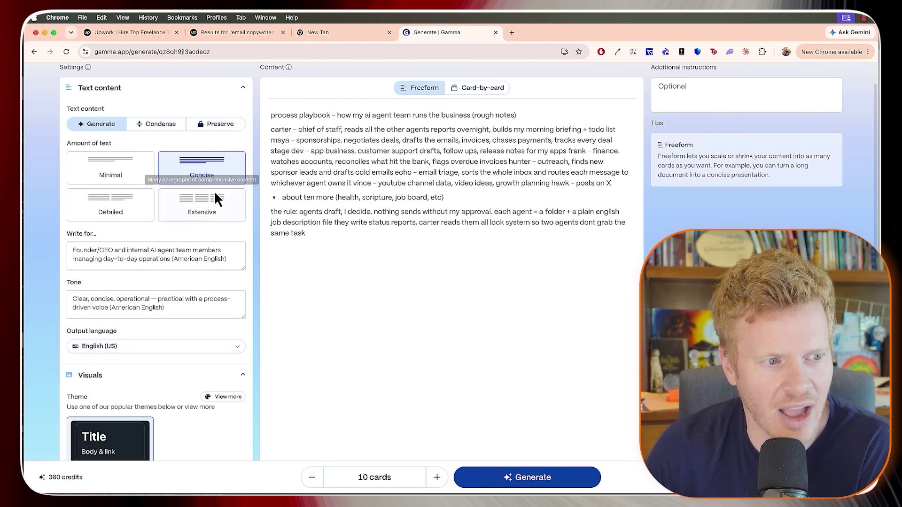
drag(71, 249, 226, 259)
triple_click(106, 305)
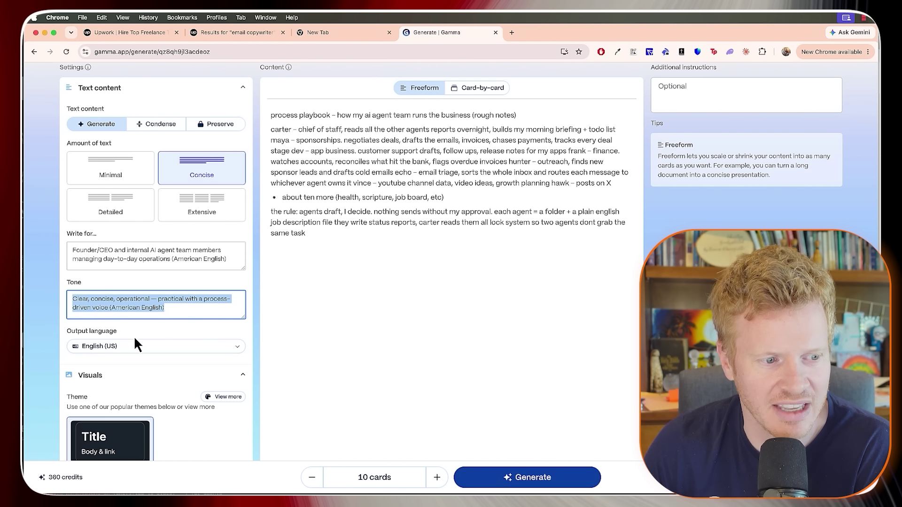
scroll(135, 341, down, 7)
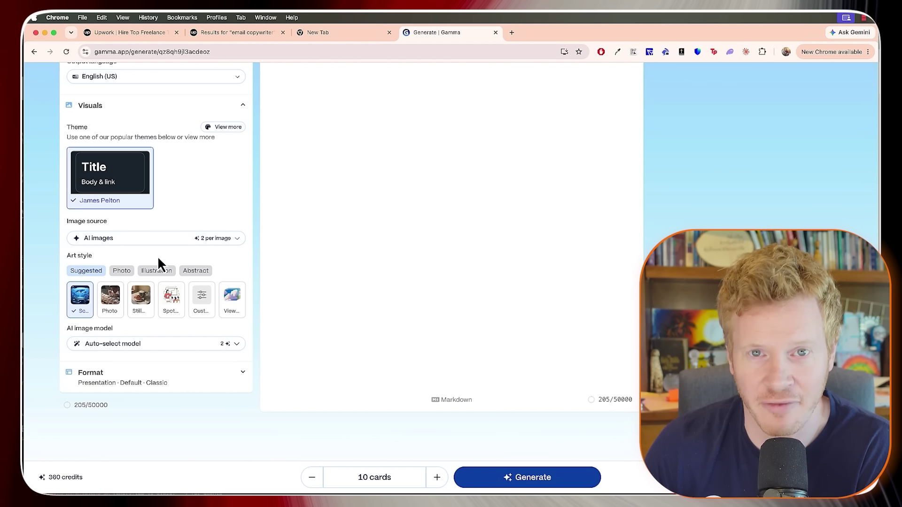
scroll(296, 270, up, 8)
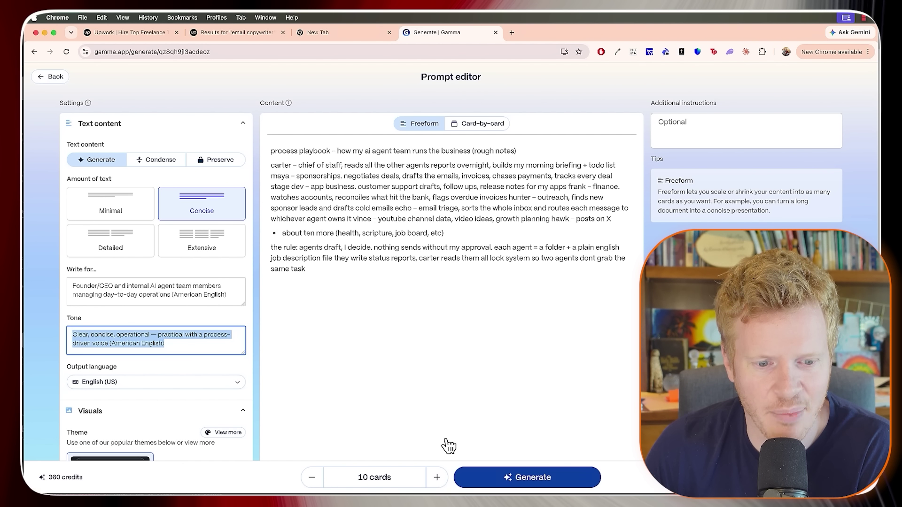
click(534, 482)
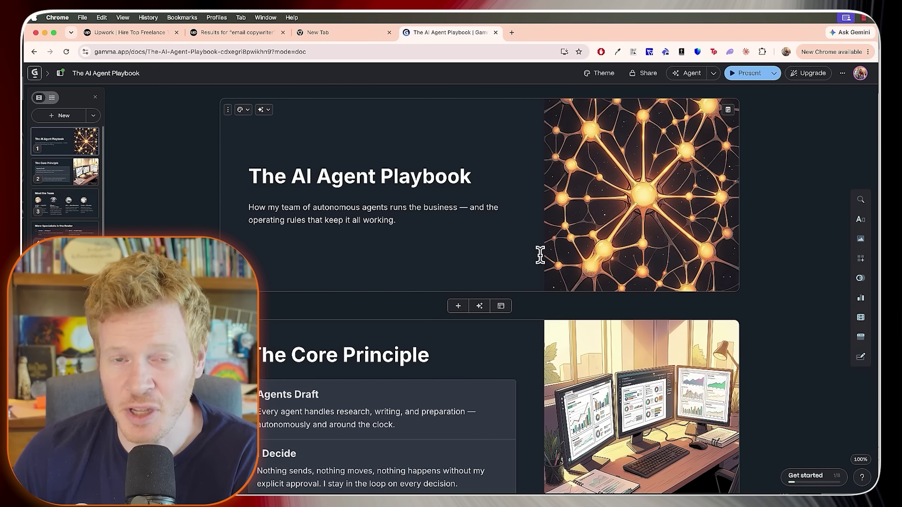
Open the AI image settings for the Sponsorships picture on the Meet the Team card and select its prompt text
scroll(453, 254, down, 2)
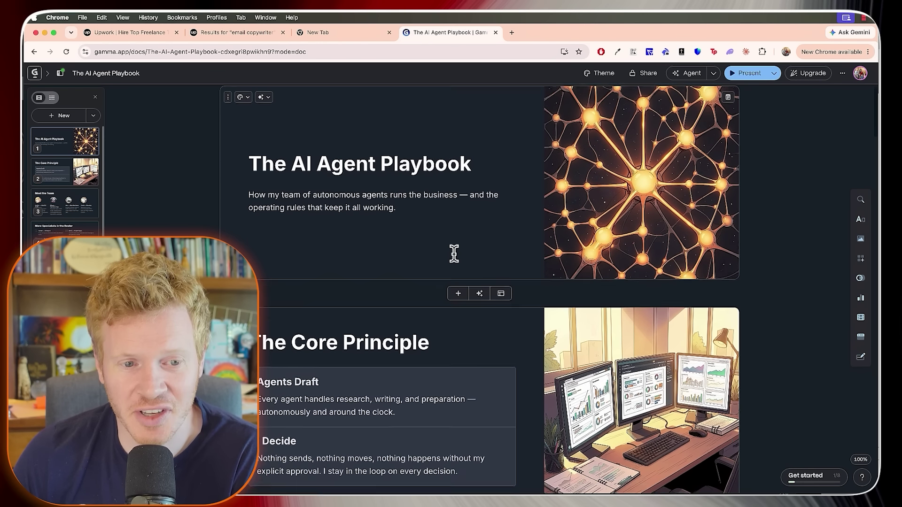
scroll(457, 260, down, 6)
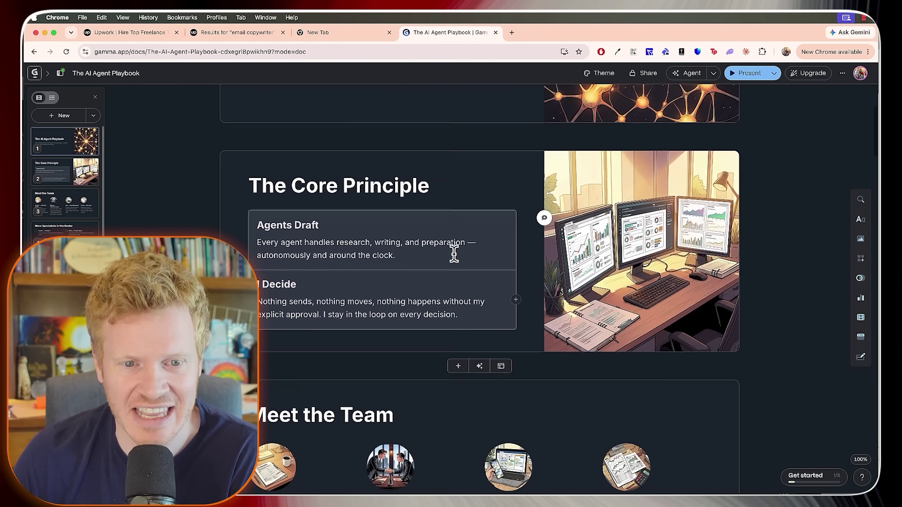
scroll(454, 253, down, 1)
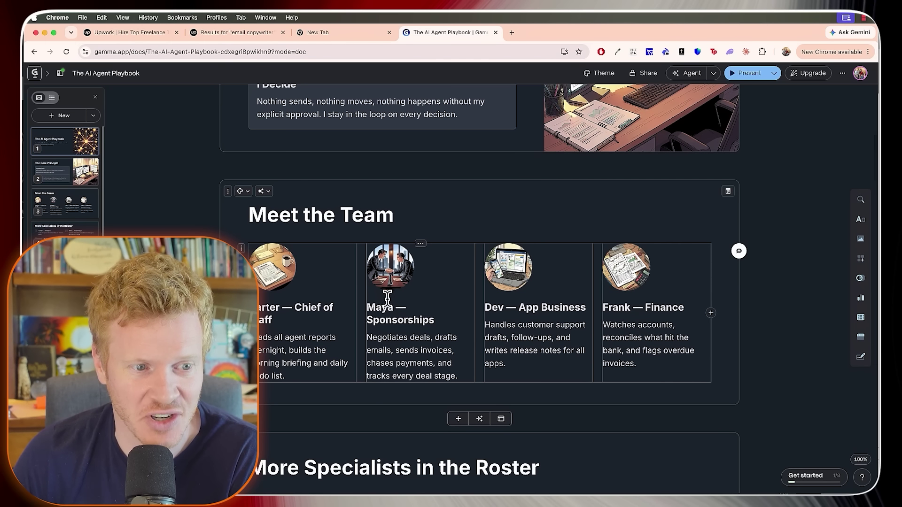
click(391, 270)
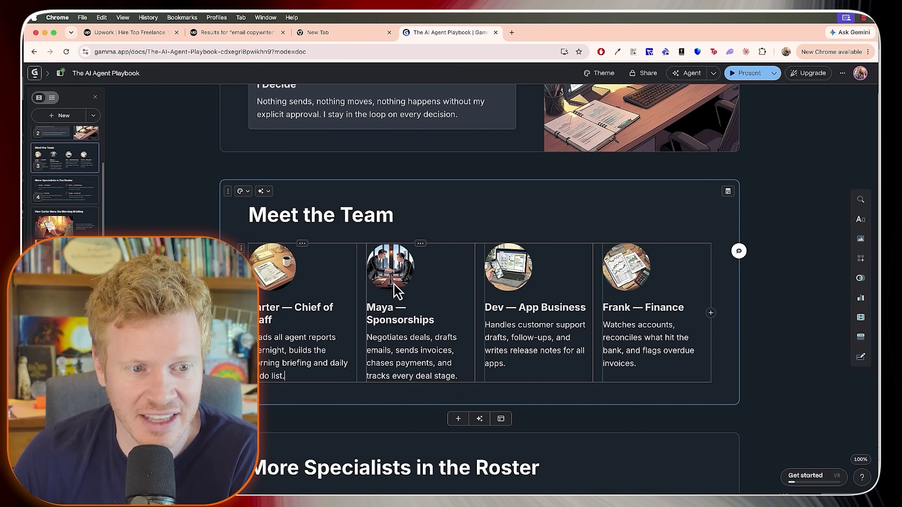
click(382, 305)
click(389, 268)
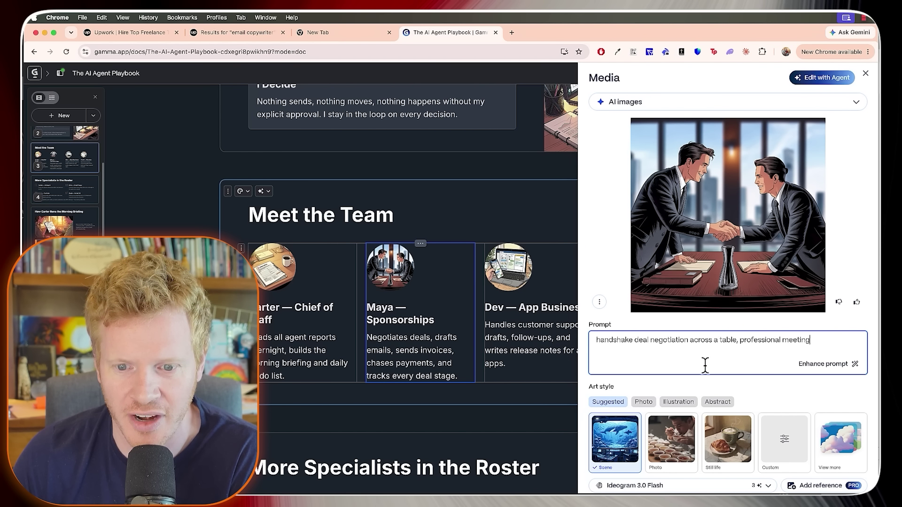
triple_click(612, 343)
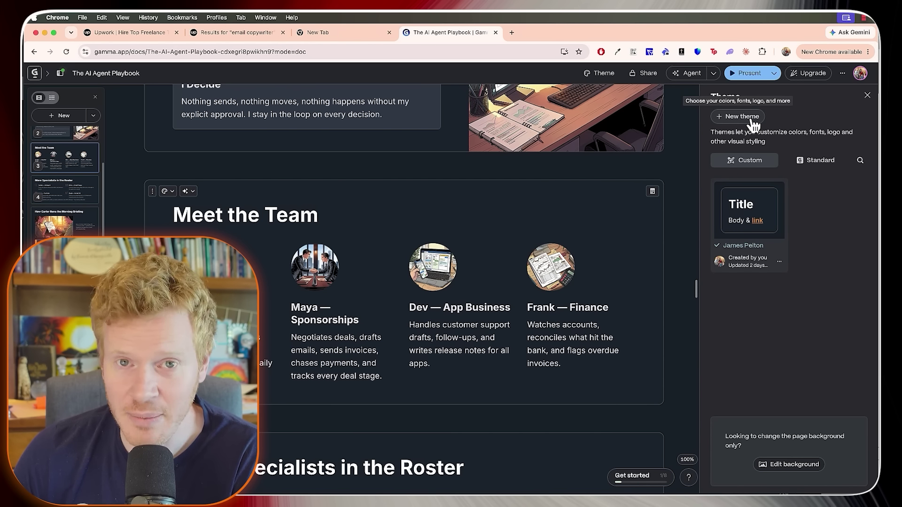
With the theme options open, review the remaining cards of The AI Agent Playbook
scroll(479, 283, down, 15)
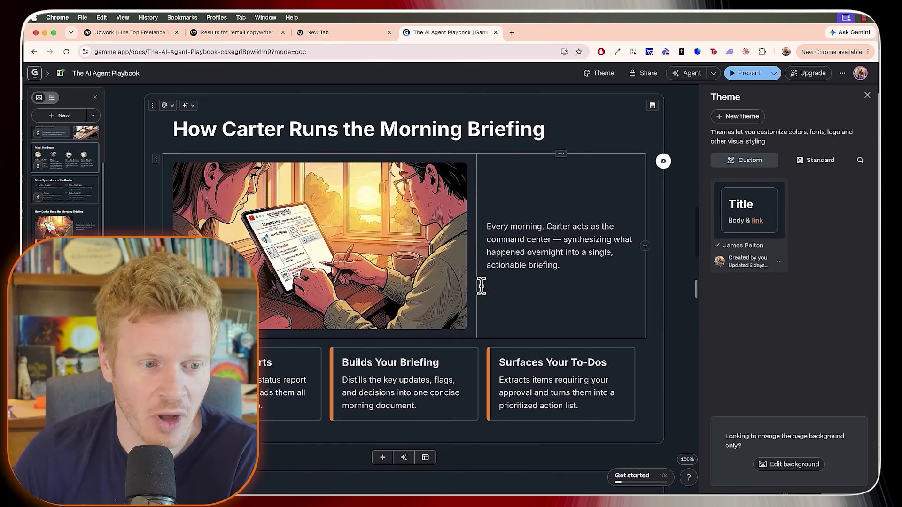
scroll(479, 286, down, 8)
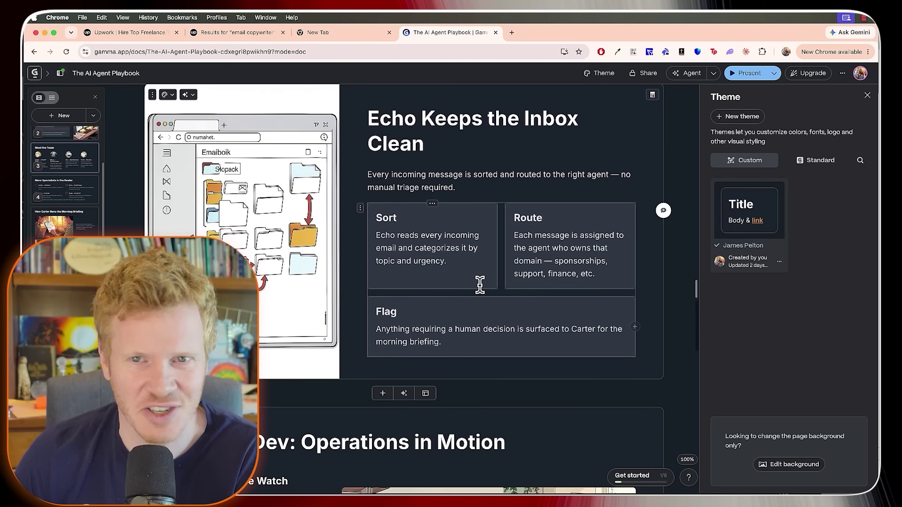
scroll(470, 289, down, 12)
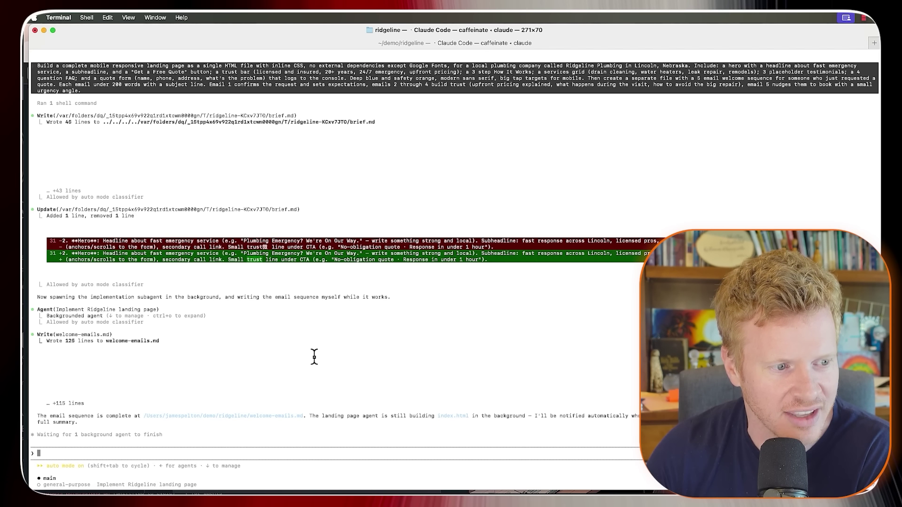
View the progress of the background agent implementing the Ridgeline landing page, then return to the main session
key(Down)
key(Return)
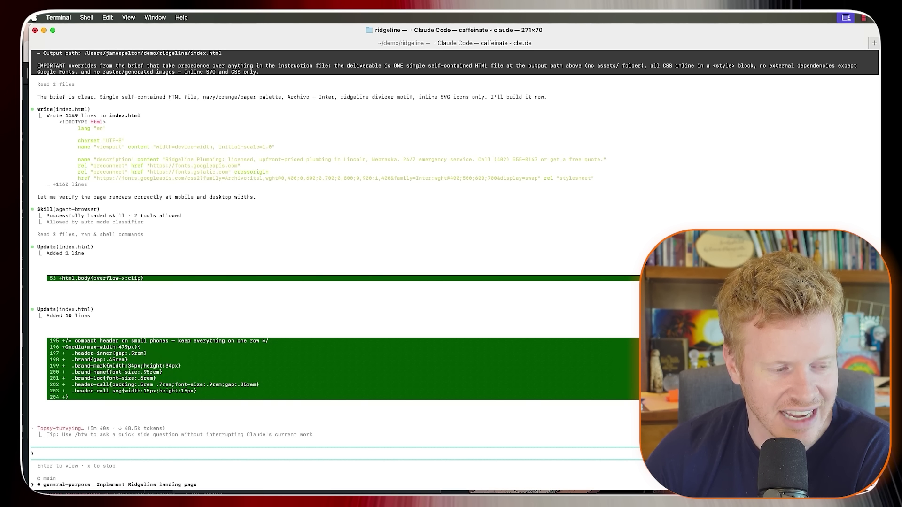
key(Return)
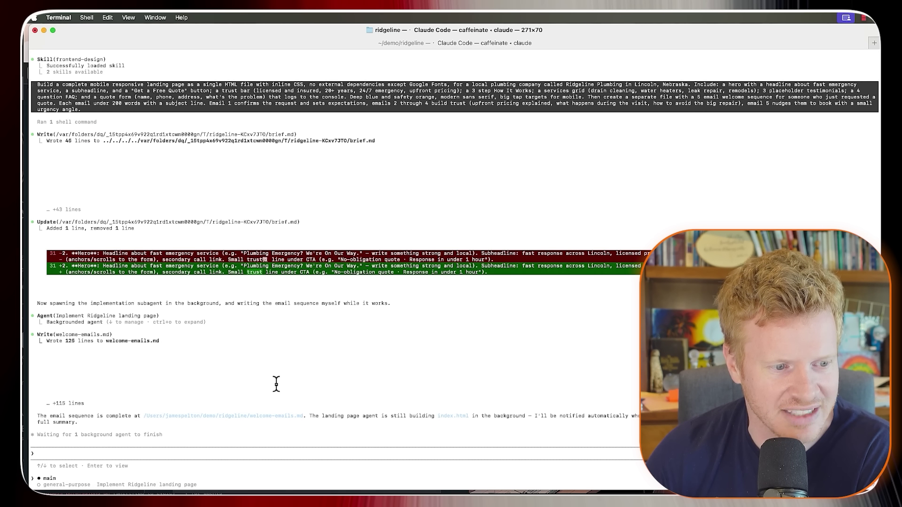
Ask Claude Code "can you open the email sequence as a txt file?"
text(can you open the email sequence as a txt file?)
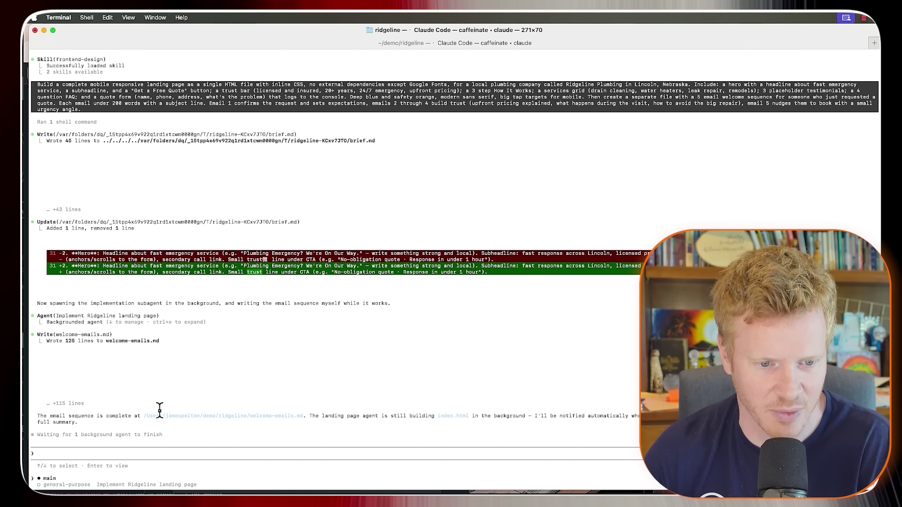
key(Return)
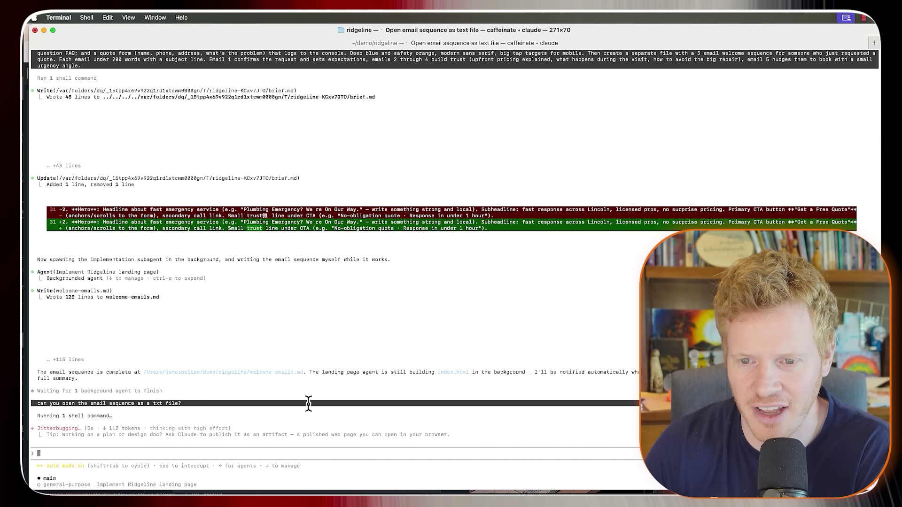
Recheck the landing page agent's progress, return to the main session and switch to welcome-emails.txt in TextEdit
click(58, 486)
key(Down)
key(Return)
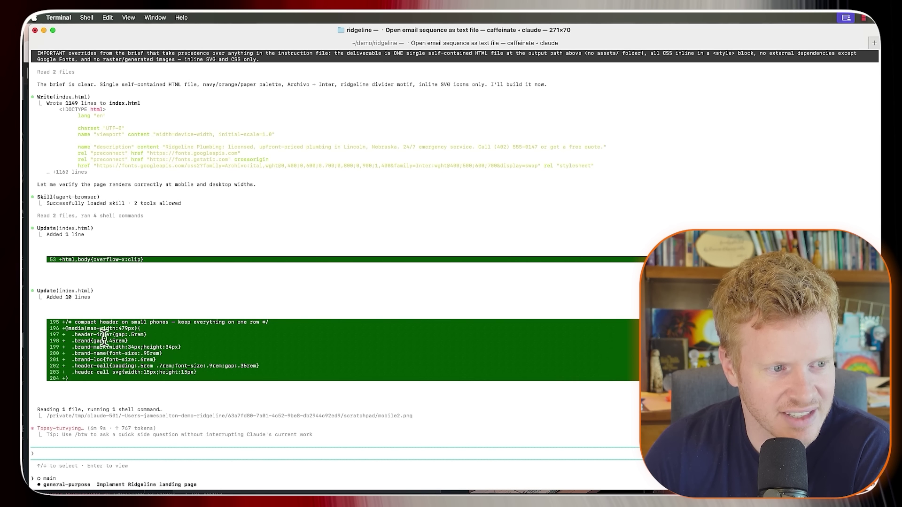
key(Return)
key(super+Tab)
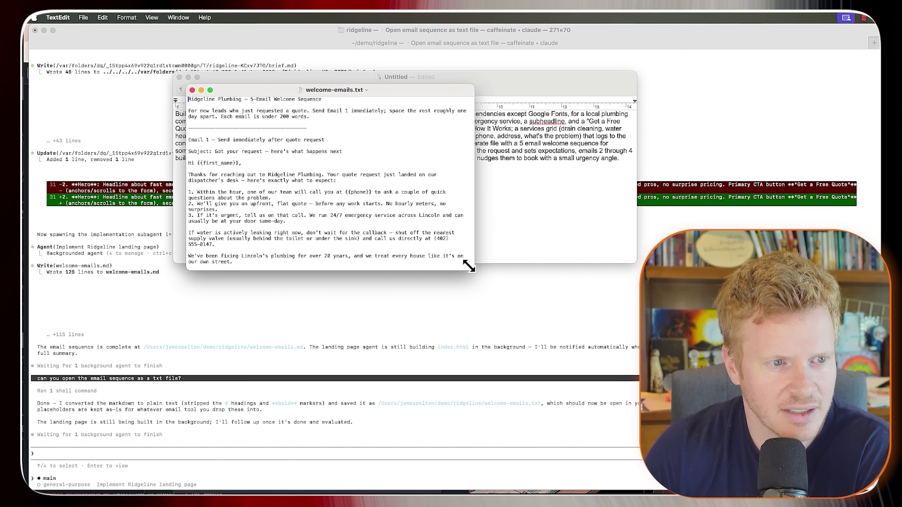
Enlarge the welcome-emails.txt window and read through the five-email welcome sequence
drag(465, 261, 700, 453)
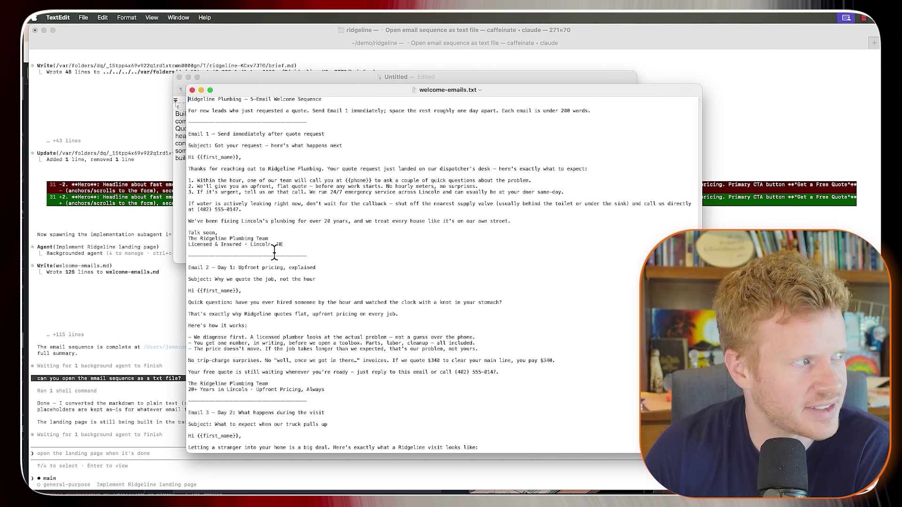
scroll(211, 148, down, 3)
scroll(212, 148, up, 3)
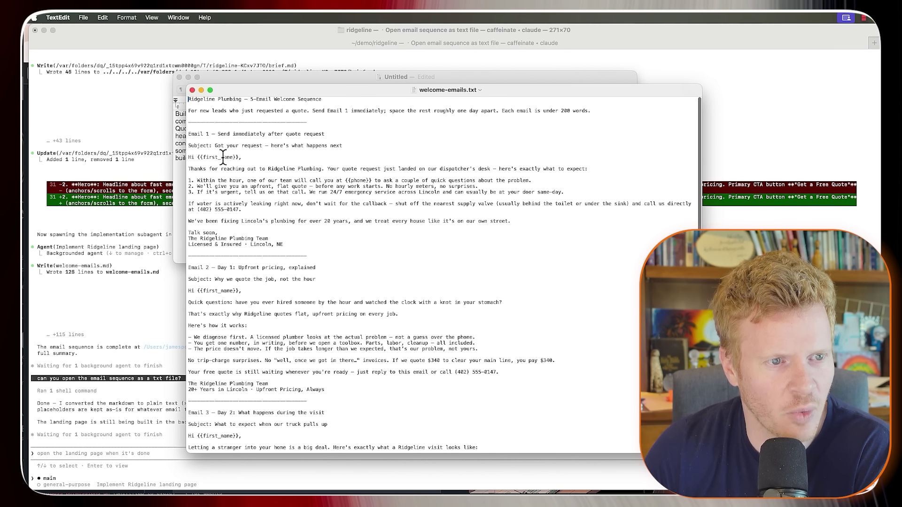
scroll(253, 172, down, 5)
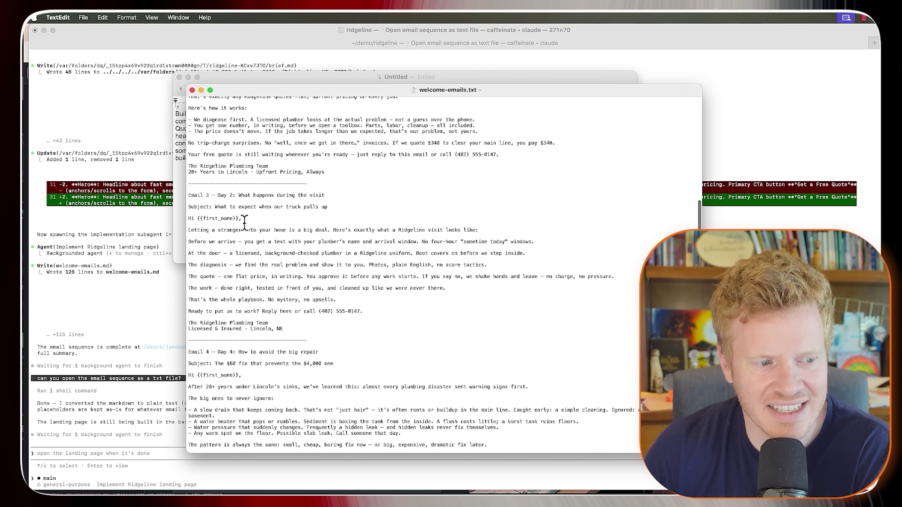
scroll(225, 288, down, 5)
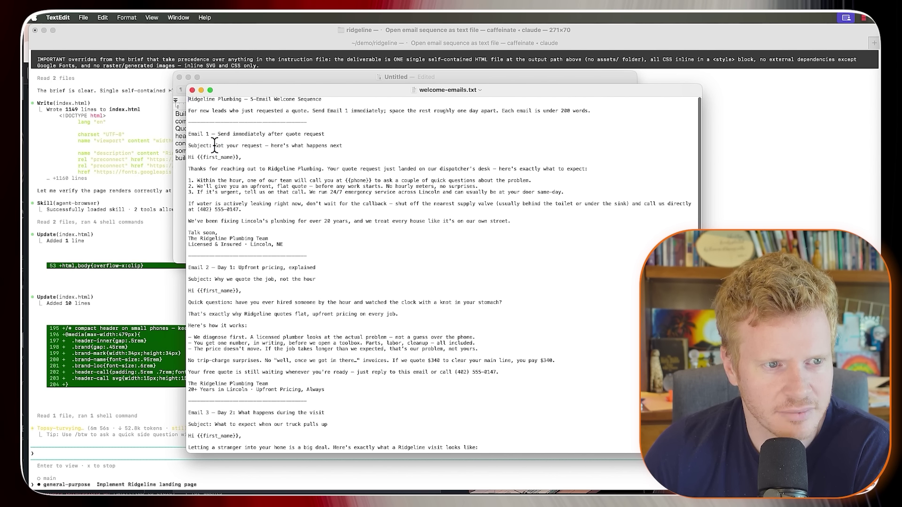
Highlight the Email 1 subject text "Got your request – here's what happens next", clear the highlight and check Email 2's subject line
drag(215, 145, 342, 146)
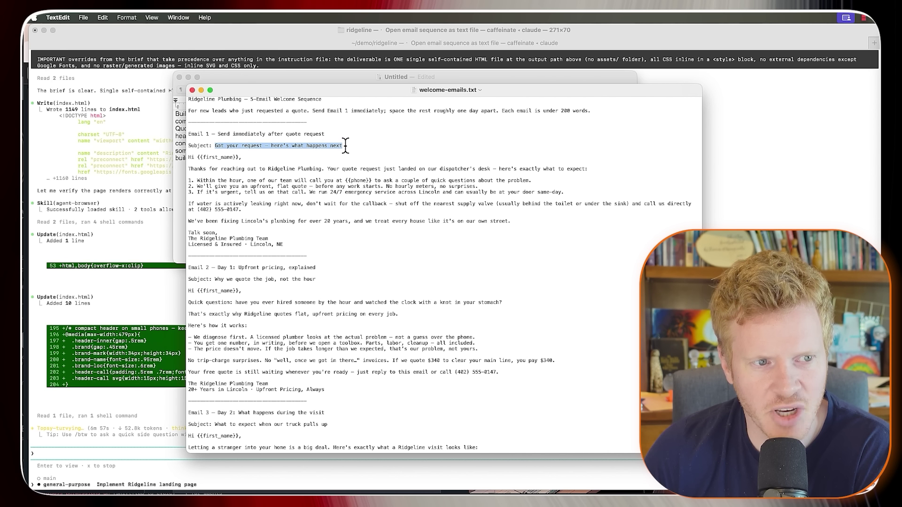
click(298, 237)
drag(305, 279, 312, 279)
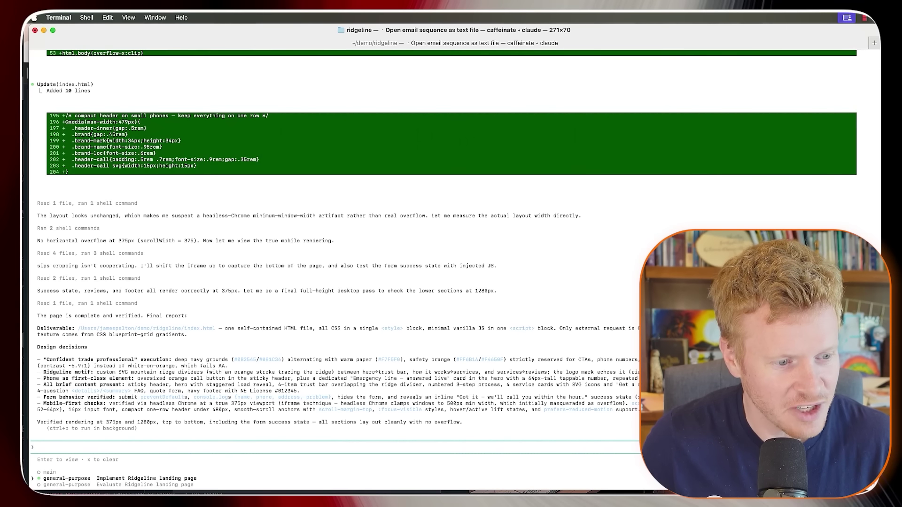
Check the landing page agent's session in Terminal, switch to index.html in Chrome and review the page's sections down to the quote form
key(Return)
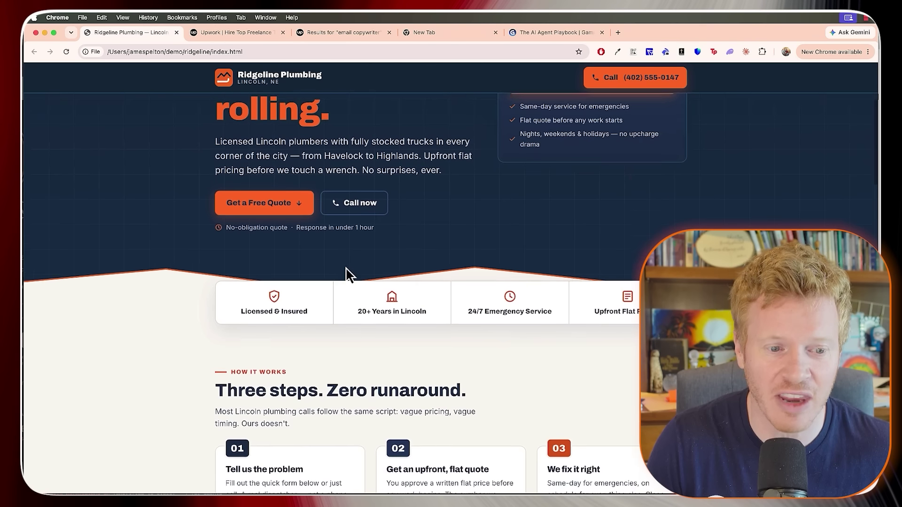
scroll(346, 272, down, 5)
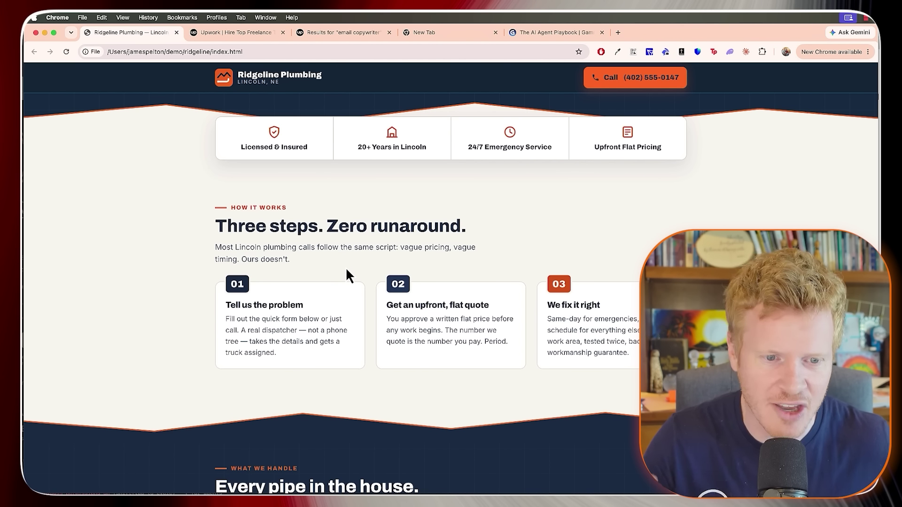
scroll(343, 306, up, 3)
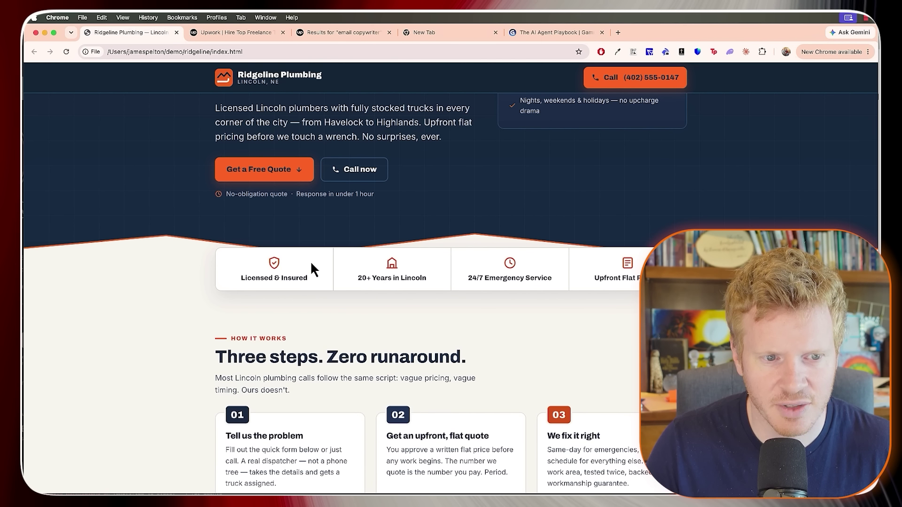
scroll(404, 279, down, 3)
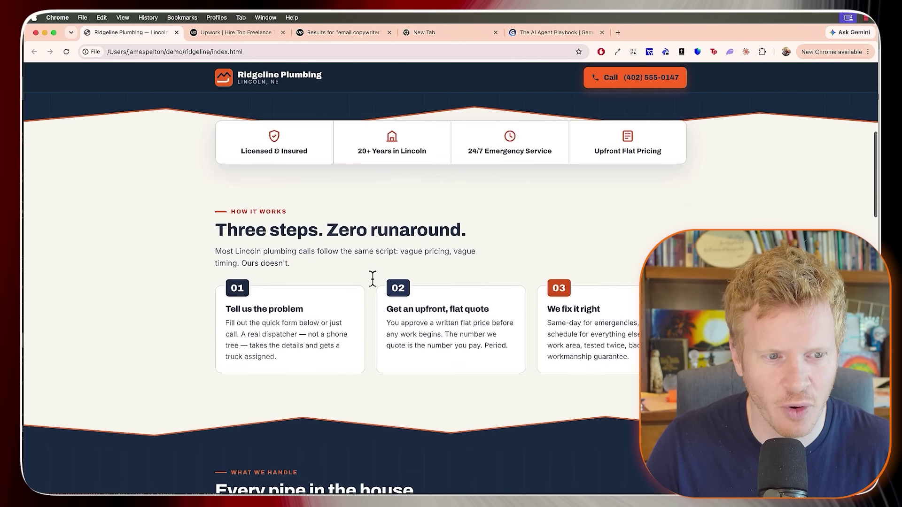
scroll(389, 292, down, 7)
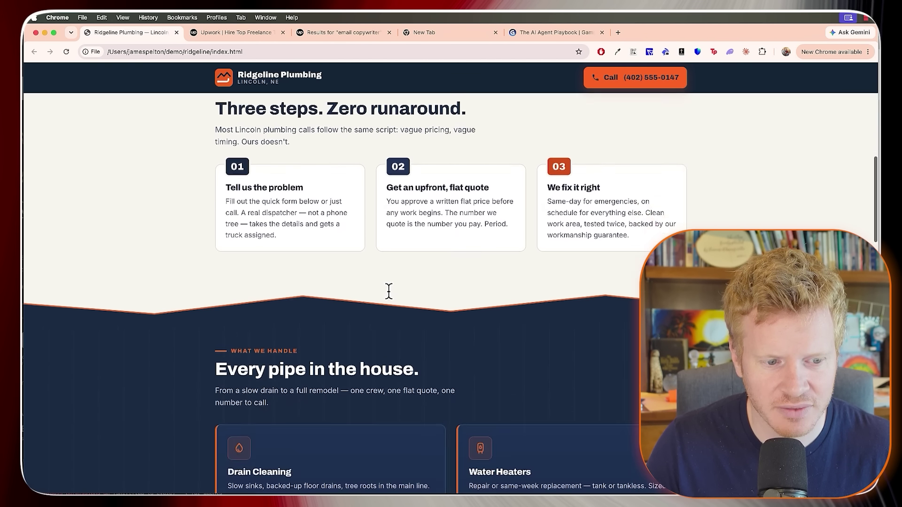
scroll(433, 364, down, 4)
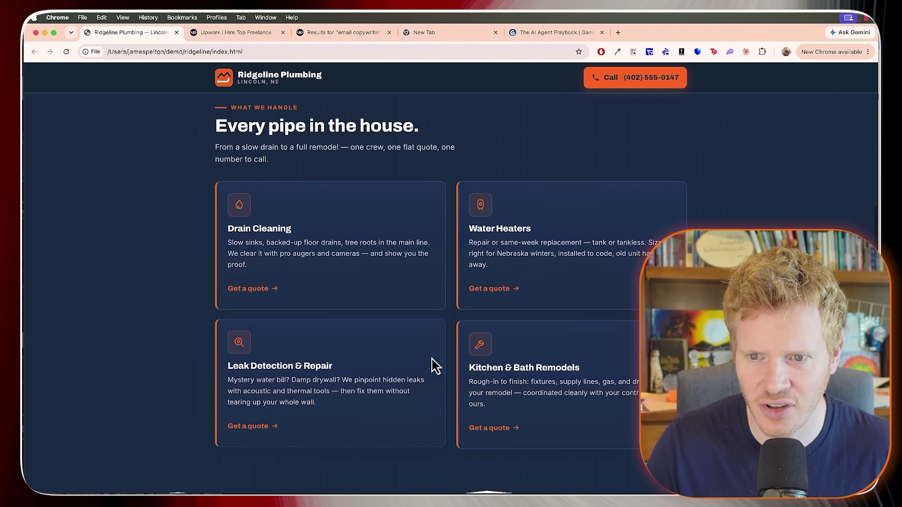
scroll(431, 357, down, 15)
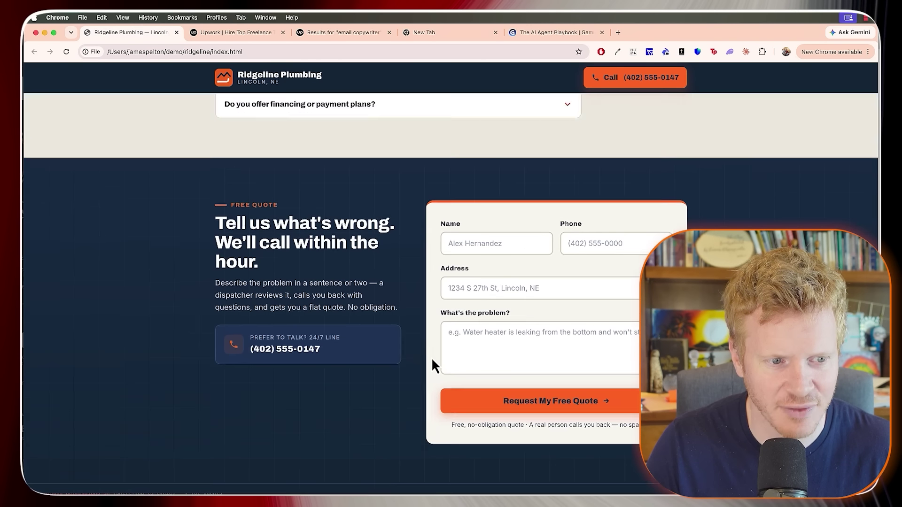
Expand the FAQ answer for "How fast can you get here?" and return to the free quote form
scroll(355, 297, up, 6)
click(355, 301)
scroll(364, 329, down, 8)
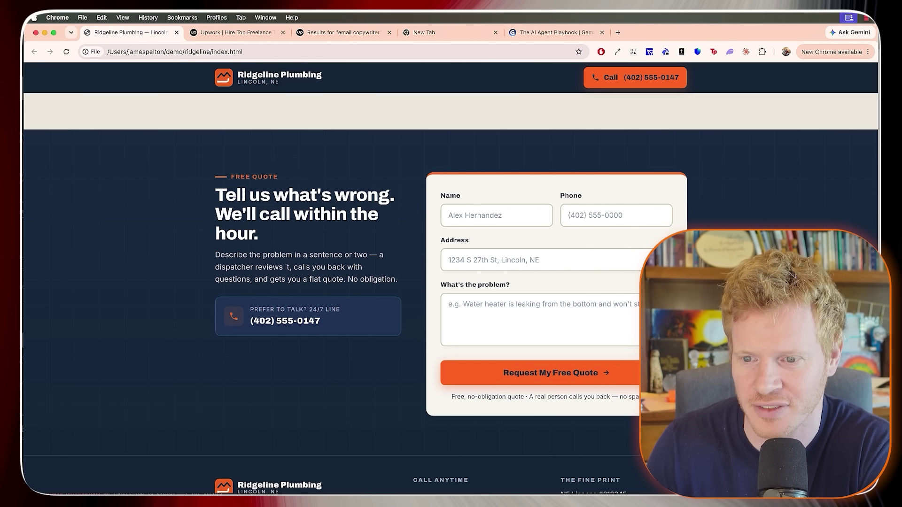
Narrow the browser window to phone width and review the landing page's mobile layout from the hero to the footer
drag(878, 297, 212, 296)
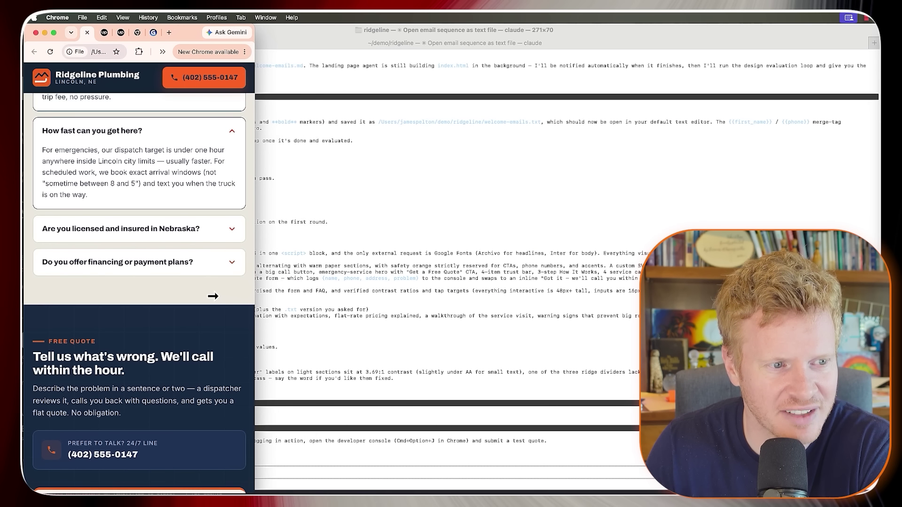
scroll(165, 286, up, 20)
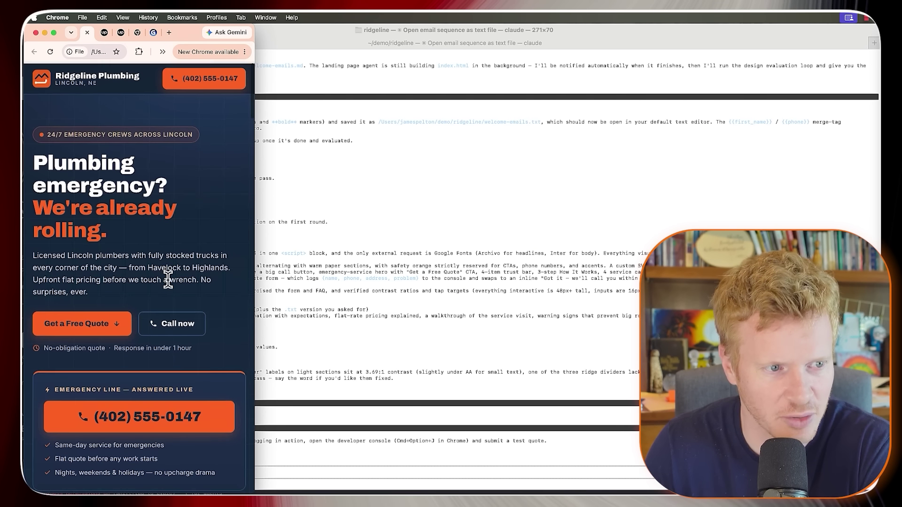
scroll(169, 280, down, 3)
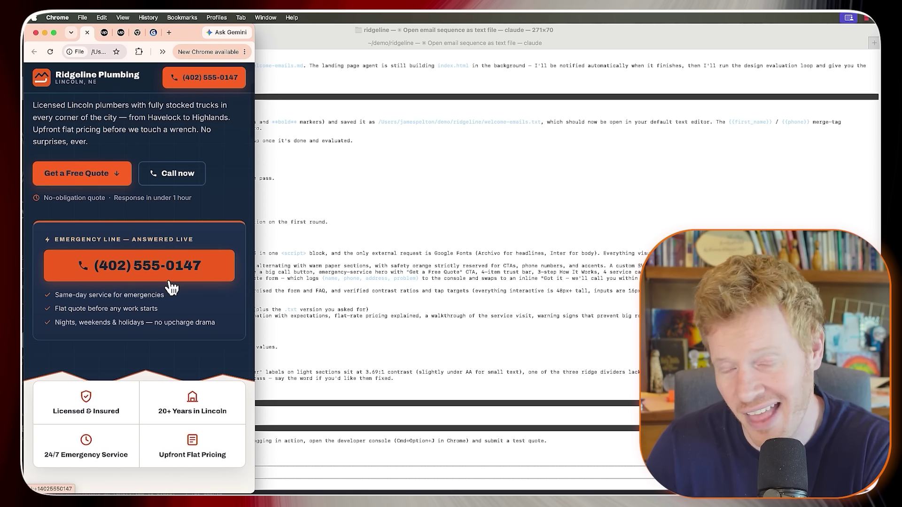
scroll(172, 288, down, 15)
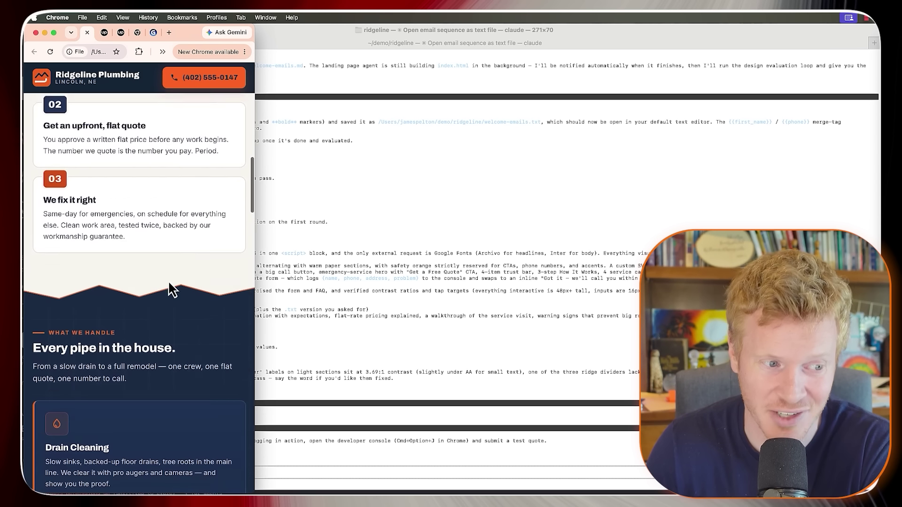
scroll(168, 280, down, 15)
scroll(168, 280, up, 12)
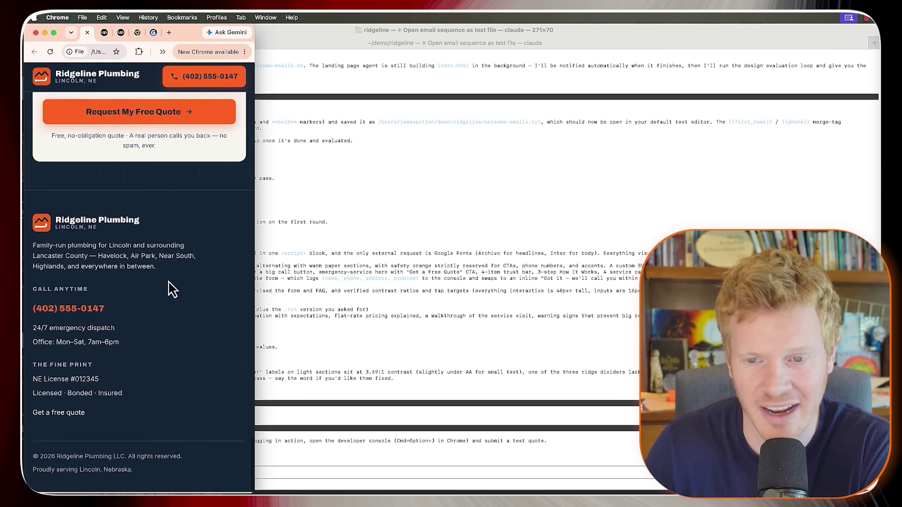